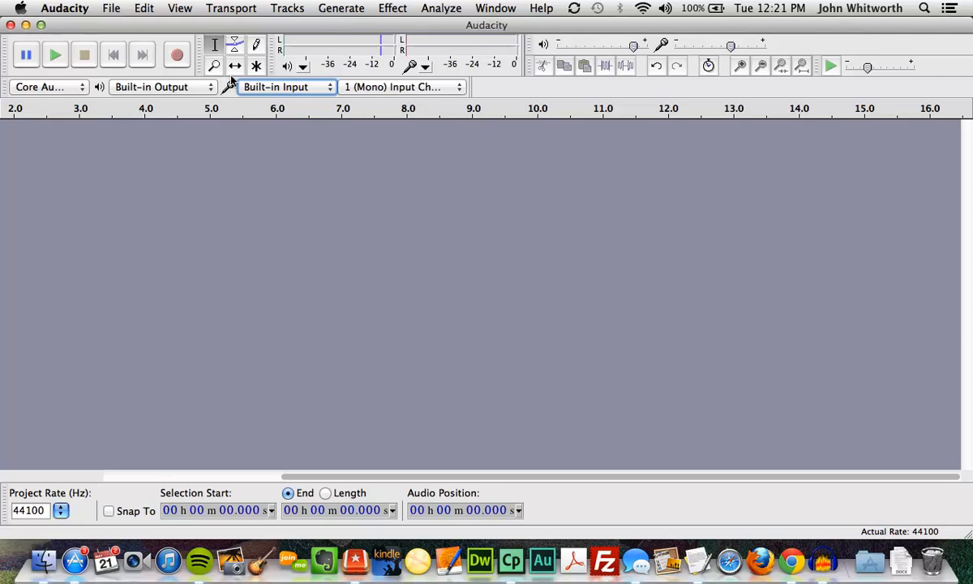
# Show the recording input device list, with Built-in Input as the current device.
pyautogui.click(294, 87)
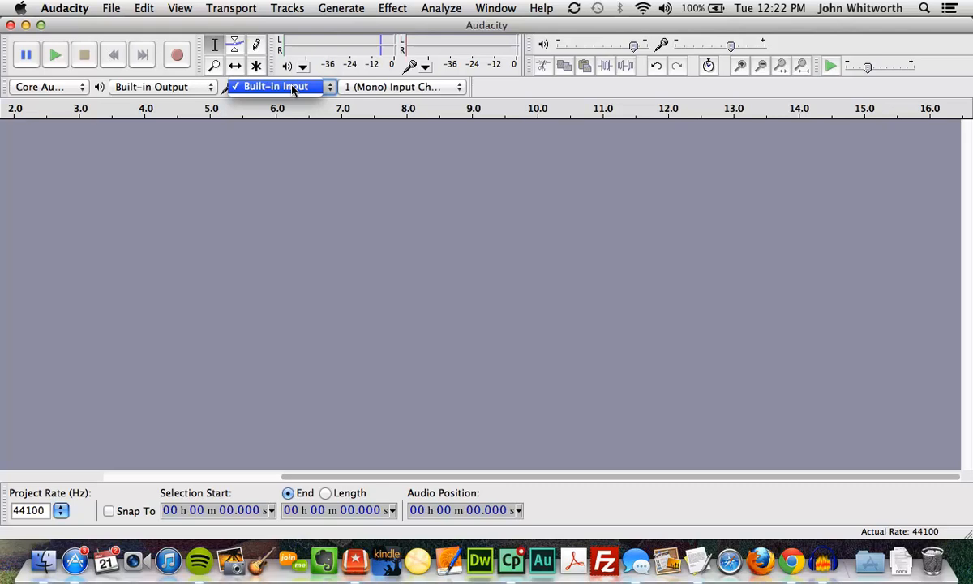
pyautogui.click(326, 88)
pyautogui.click(327, 88)
# Keep Built-in Input as the recording device and Built-in Output as the playback device.
pyautogui.click(286, 92)
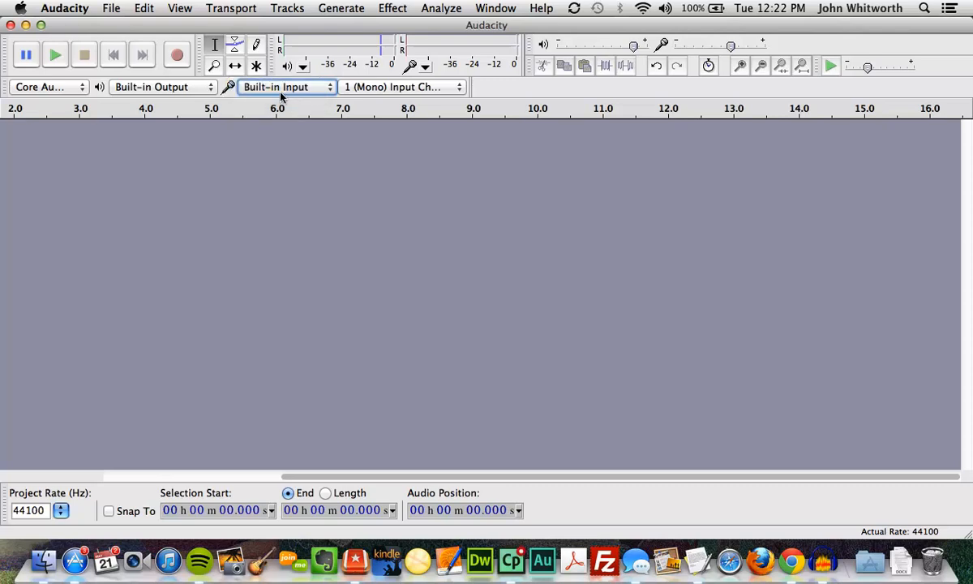
pyautogui.click(136, 88)
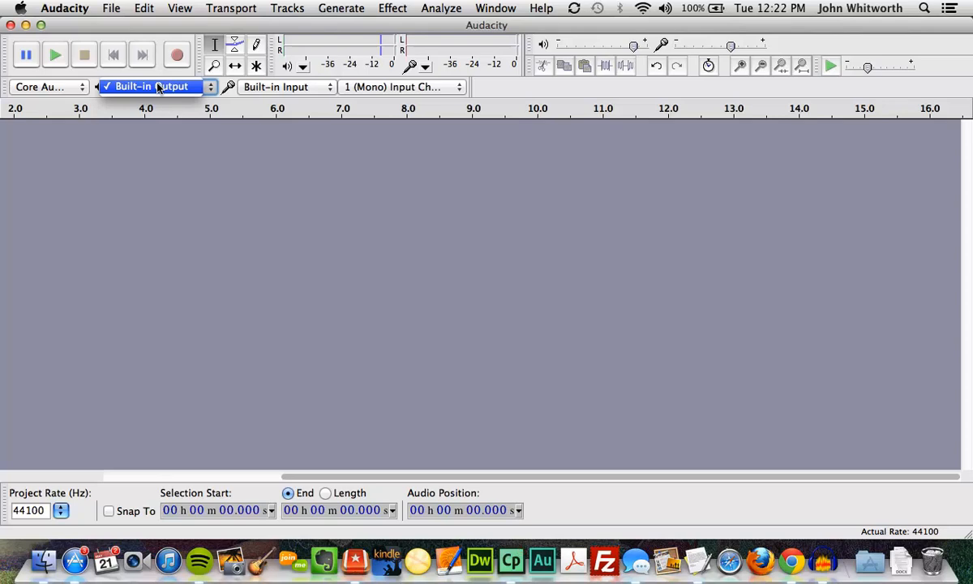
pyautogui.click(158, 81)
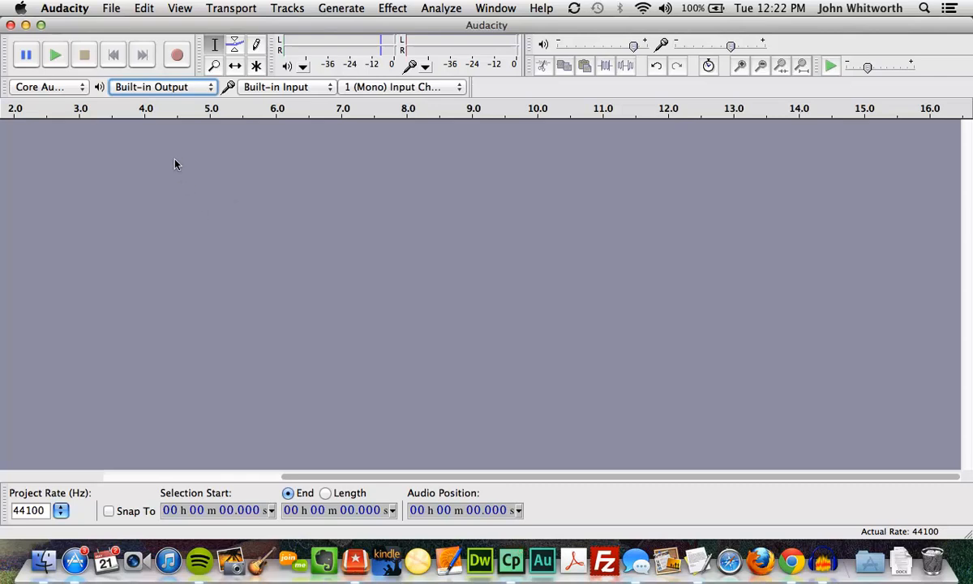
# Start recording the first slide's spoken narration.
pyautogui.click(178, 55)
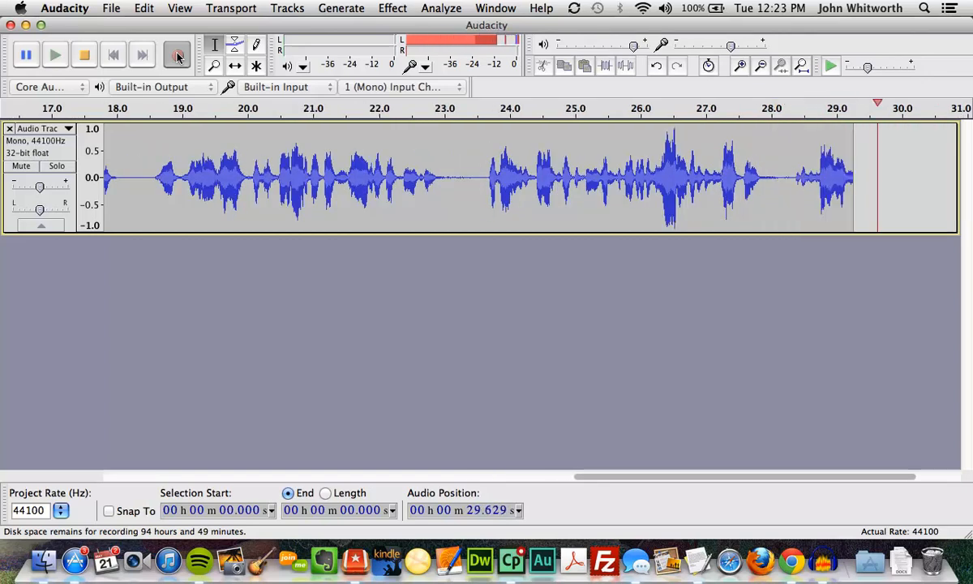
# Stop the first narration recording and scroll back to the start of the track.
pyautogui.click(84, 55)
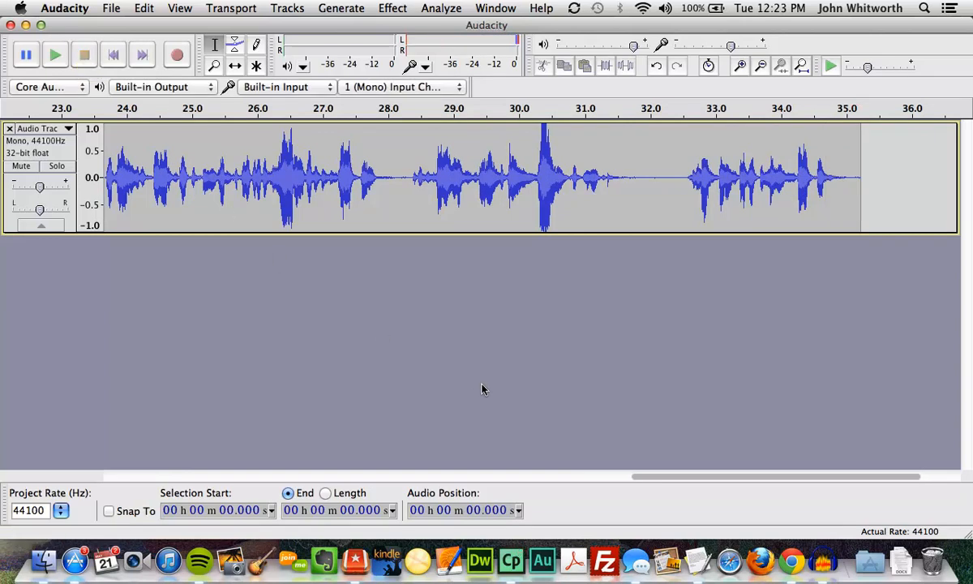
pyautogui.moveTo(653, 476); pyautogui.dragTo(494, 466)
pyautogui.moveTo(455, 475); pyautogui.dragTo(143, 472)
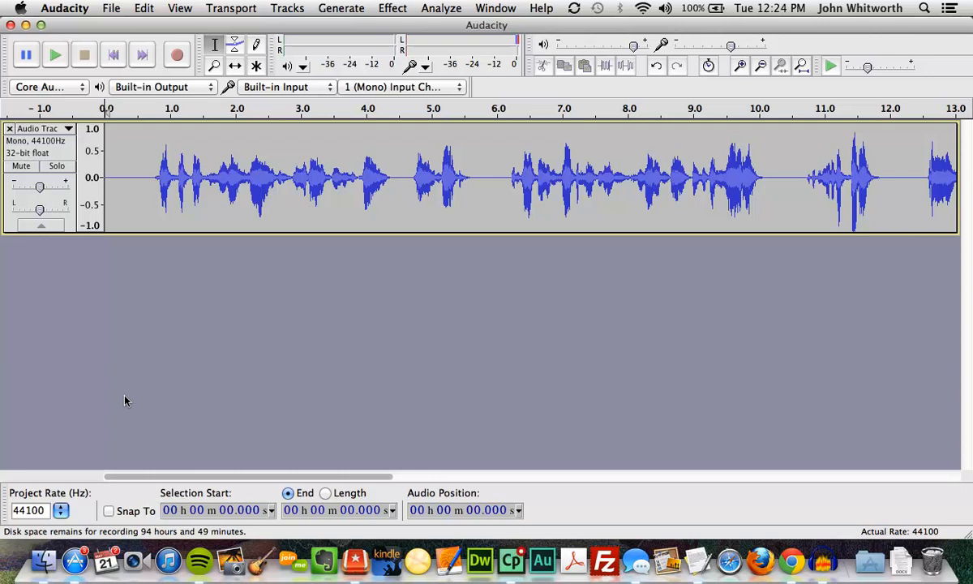
# Play back the narration from about 0.3 s, then stop playback.
pyautogui.click(126, 151)
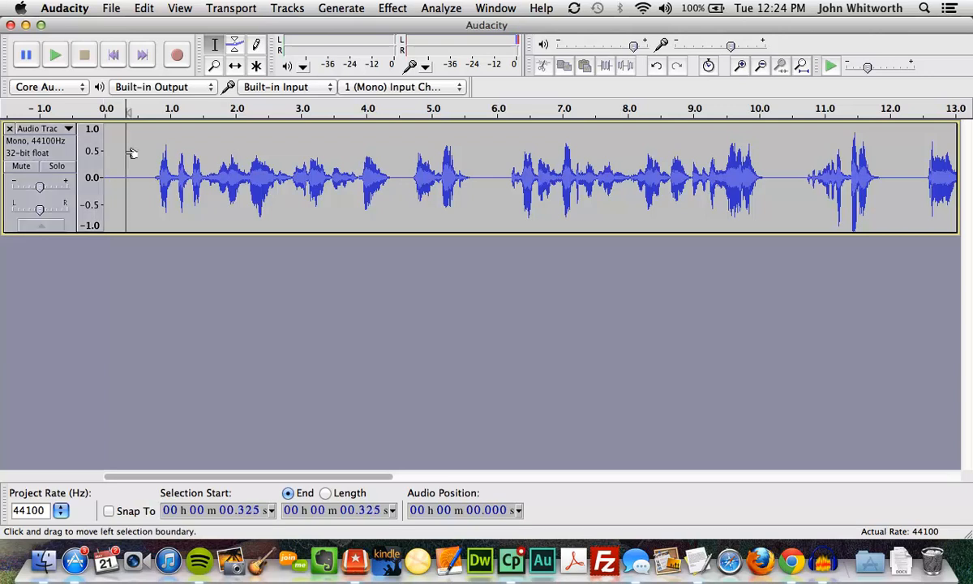
pyautogui.click(56, 56)
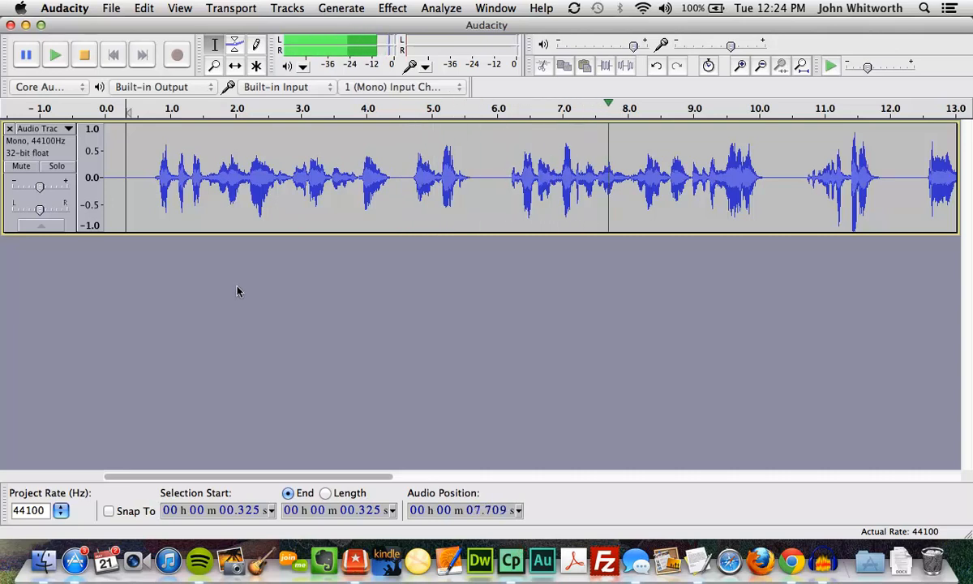
pyautogui.click(83, 54)
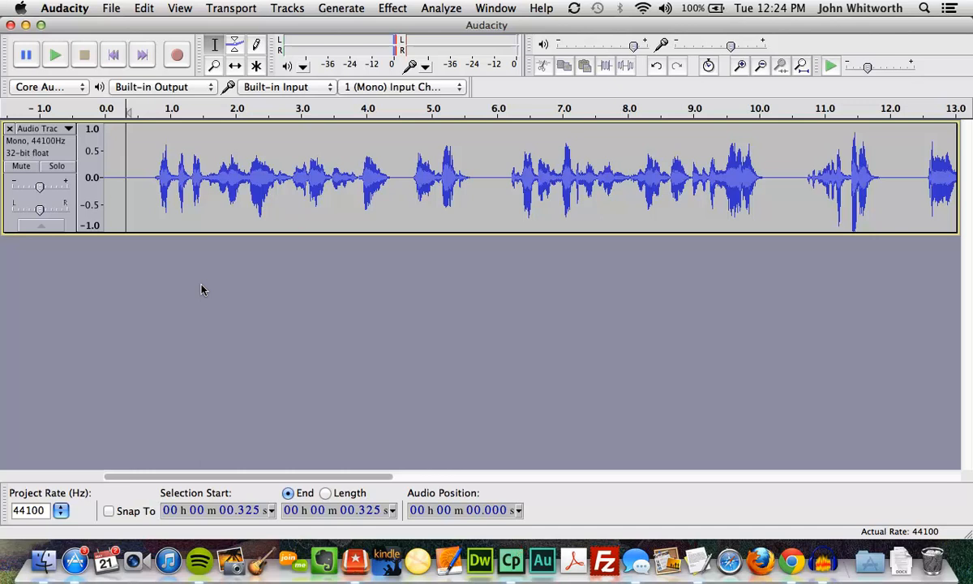
# Start an export with the file name 'slide1 for Week 6 lecture'.
pyautogui.click(111, 9)
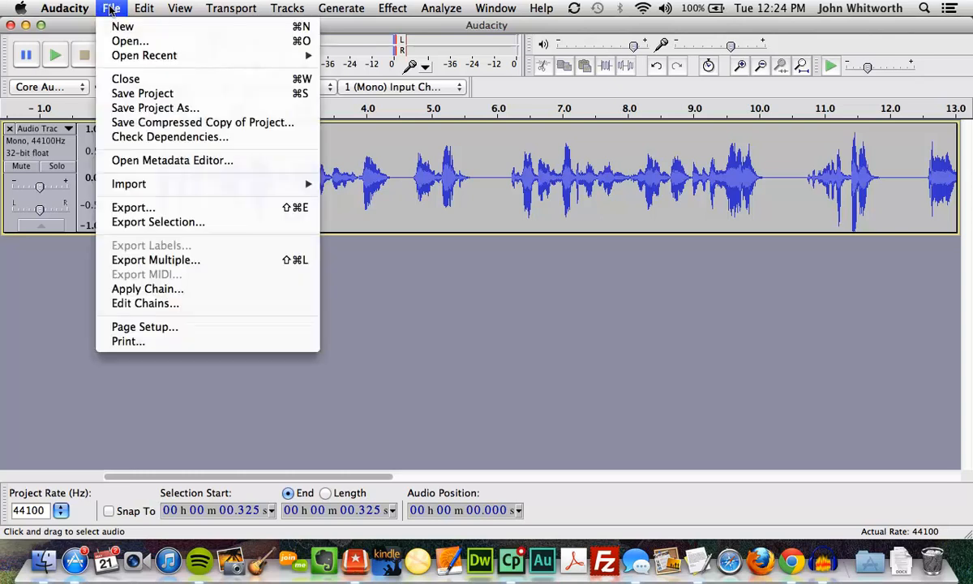
pyautogui.click(151, 209)
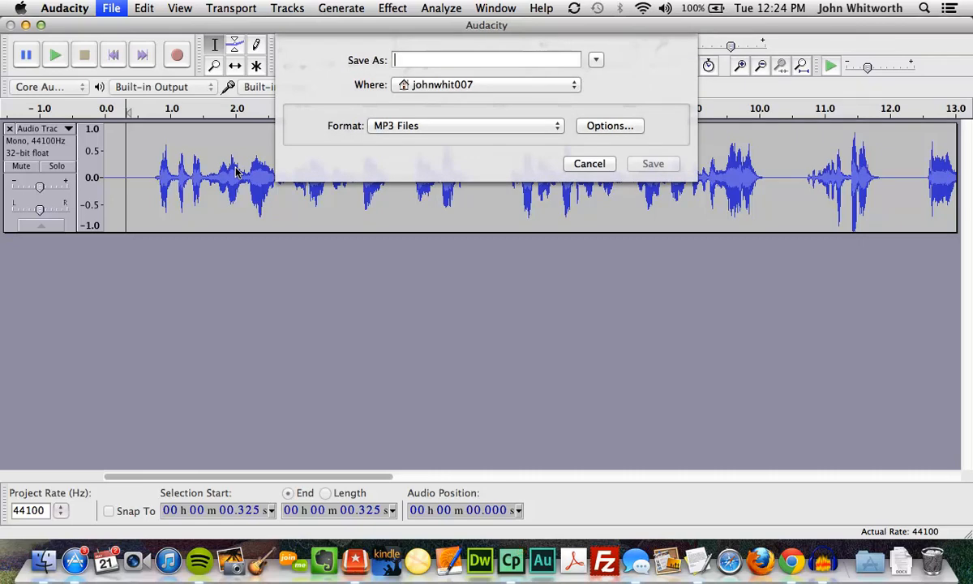
pyautogui.write('s')
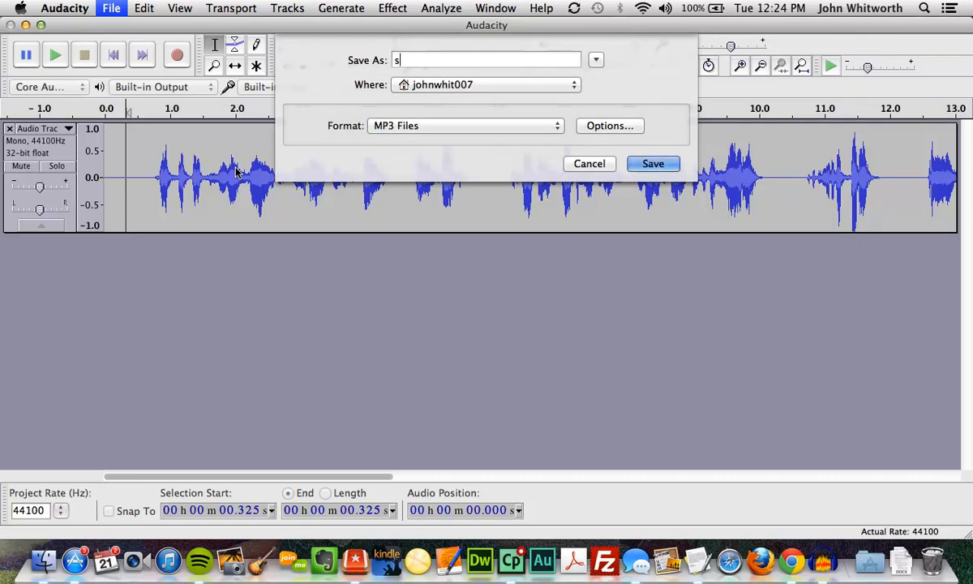
pyautogui.write('lide1')
pyautogui.write('for Week 6 lecture')
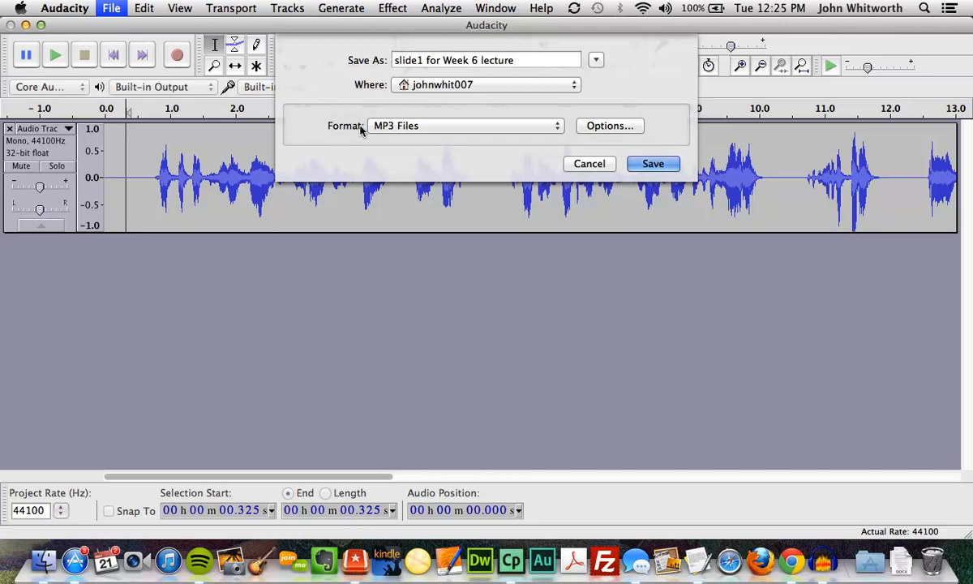
# Keep MP3 Files as the export format, then cancel the export dialog.
pyautogui.click(385, 129)
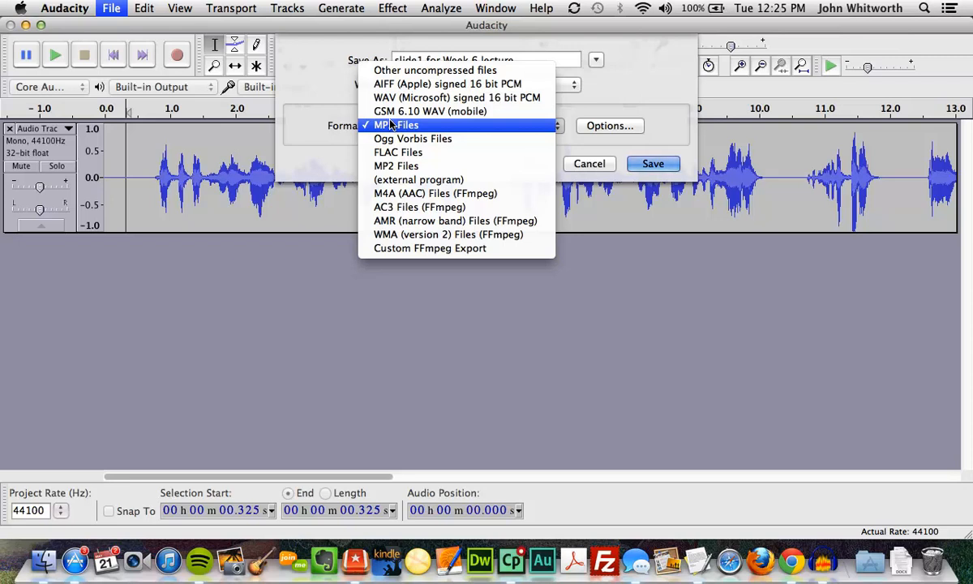
pyautogui.click(392, 124)
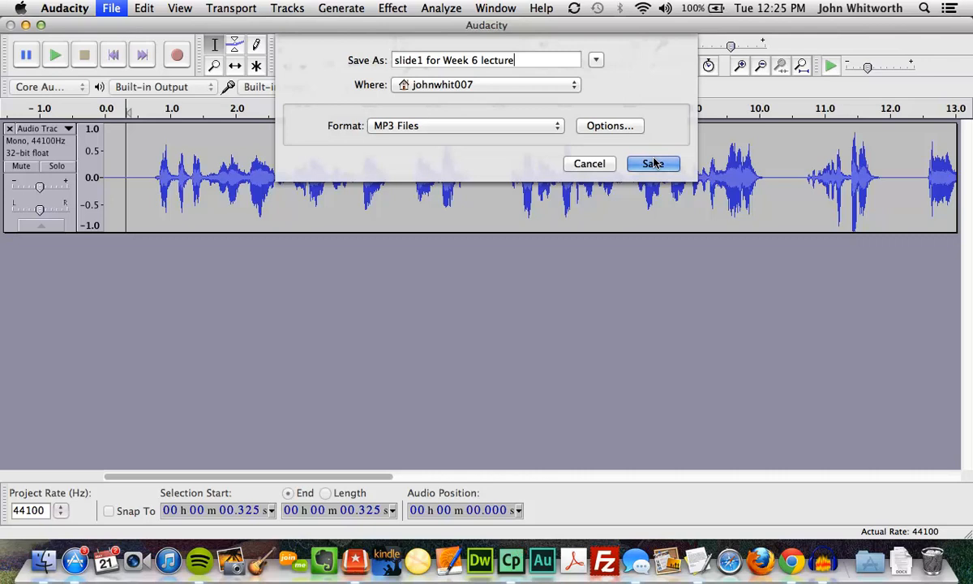
pyautogui.click(591, 163)
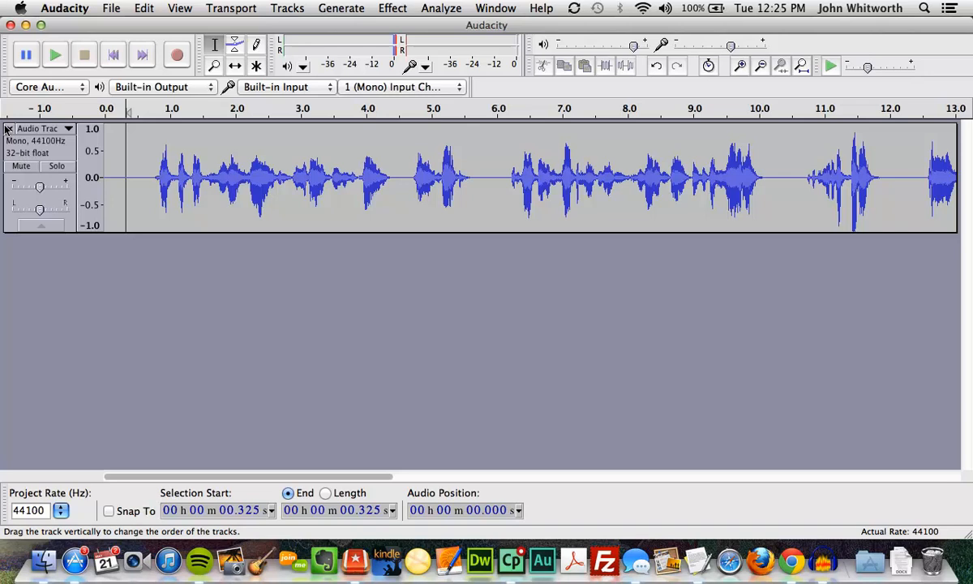
# Create a new project and record about 10 seconds of second-slide narration.
pyautogui.click(113, 8)
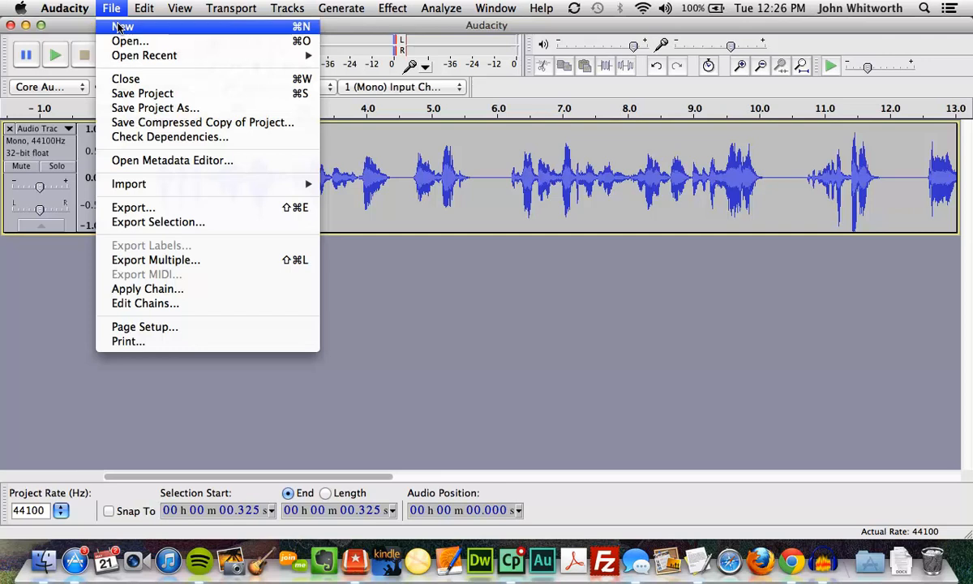
pyautogui.click(119, 29)
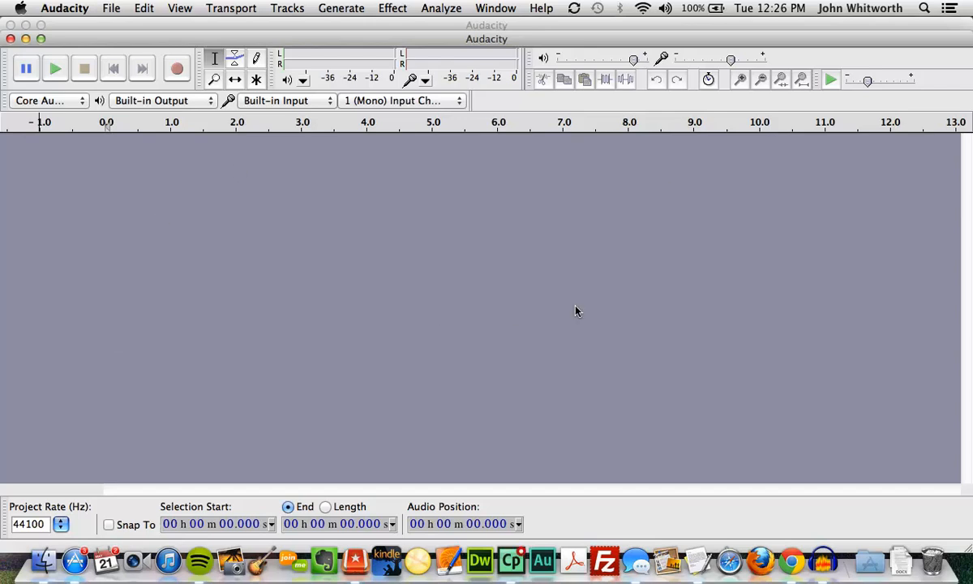
pyautogui.click(177, 68)
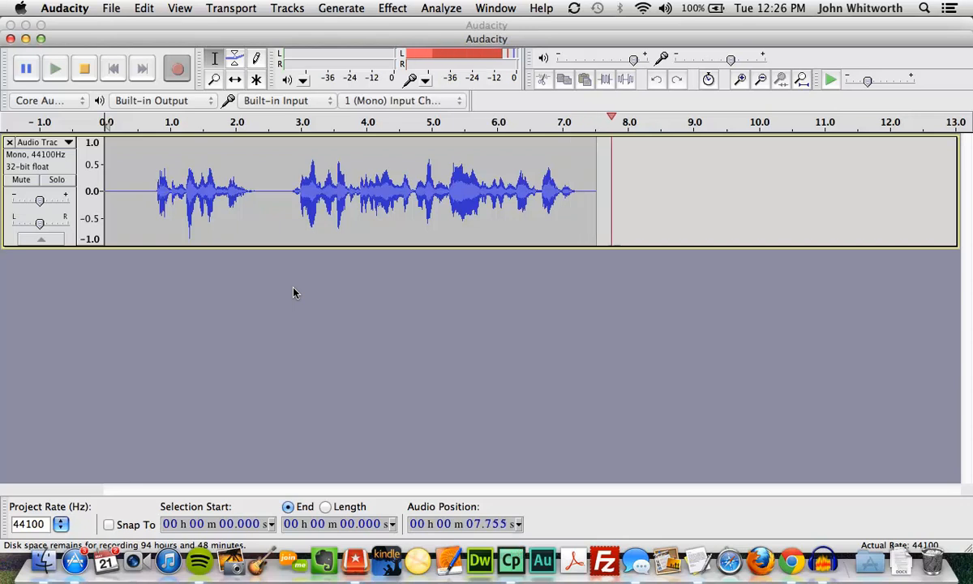
pyautogui.click(84, 70)
pyautogui.click(104, 10)
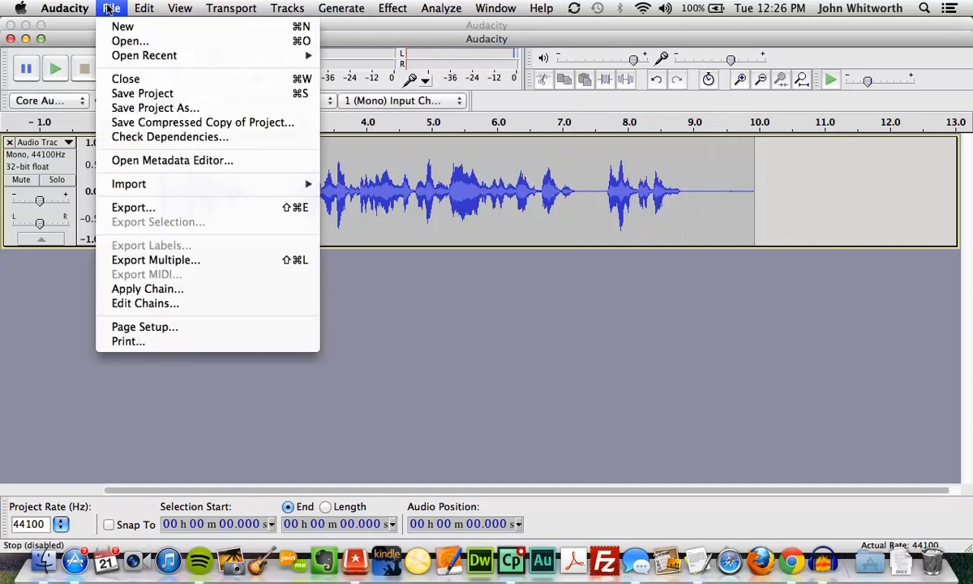
# Name the second narration's MP3 export 'slide 2 for week 6', correcting week 7 to 6.
pyautogui.click(133, 206)
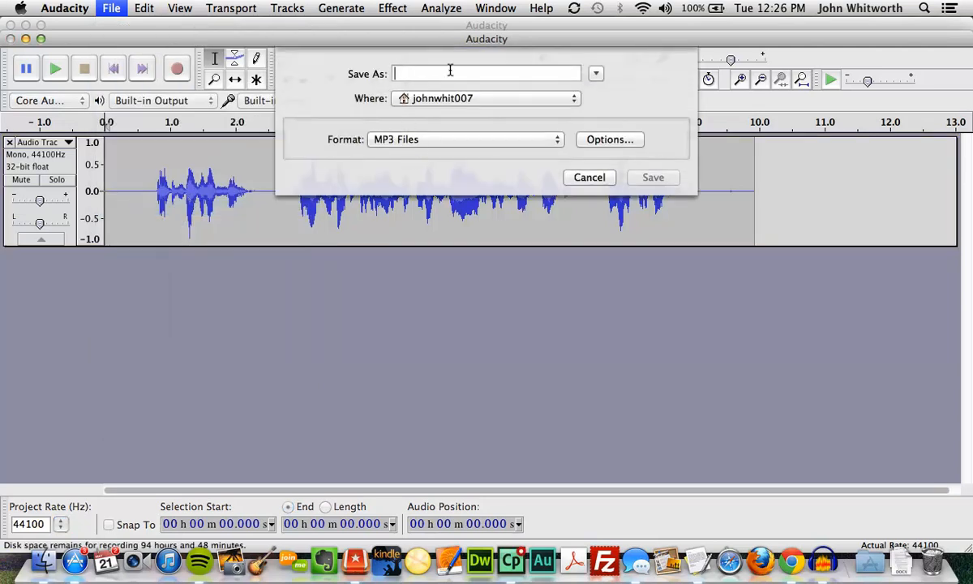
pyautogui.write('slide')
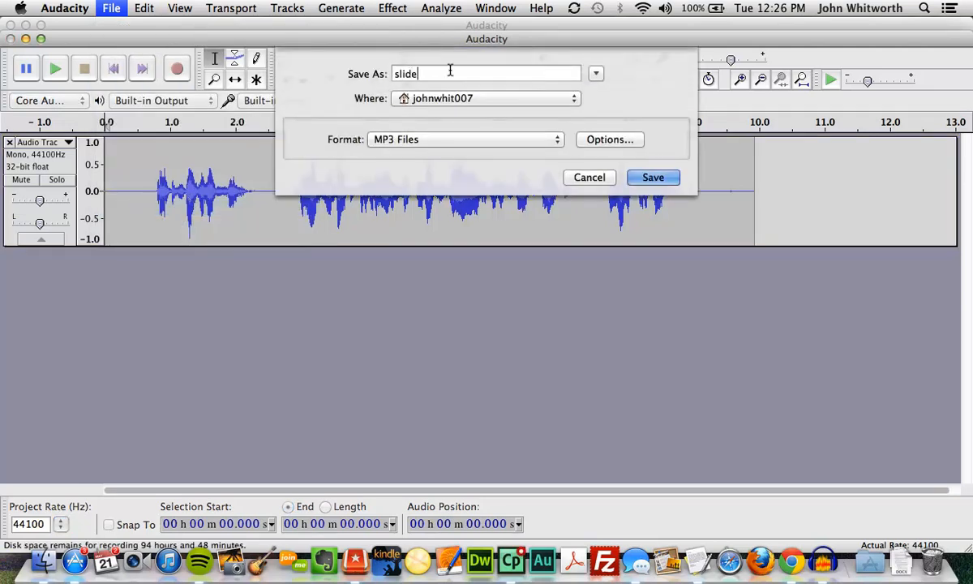
pyautogui.write(' 2 for week 7')
pyautogui.press('BackSpace')
pyautogui.write('6')
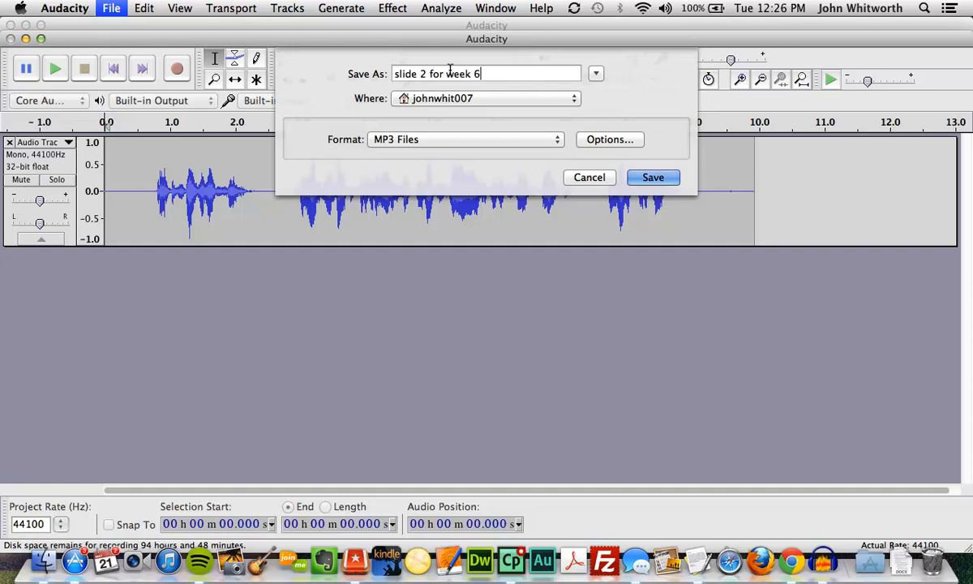